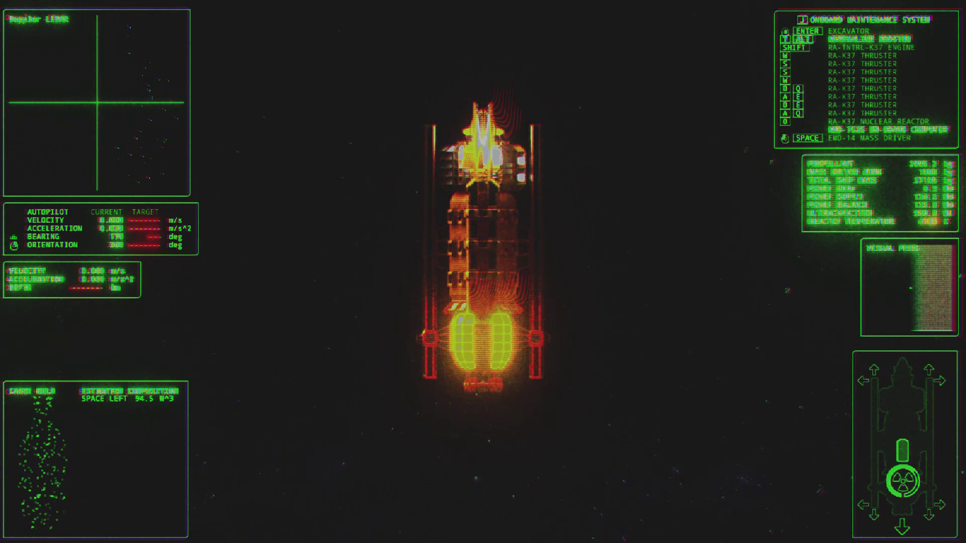
Step: Burn the RA-TNTRL-K37 main engine about five seconds, then coast at over 90 m/s
key("shift")
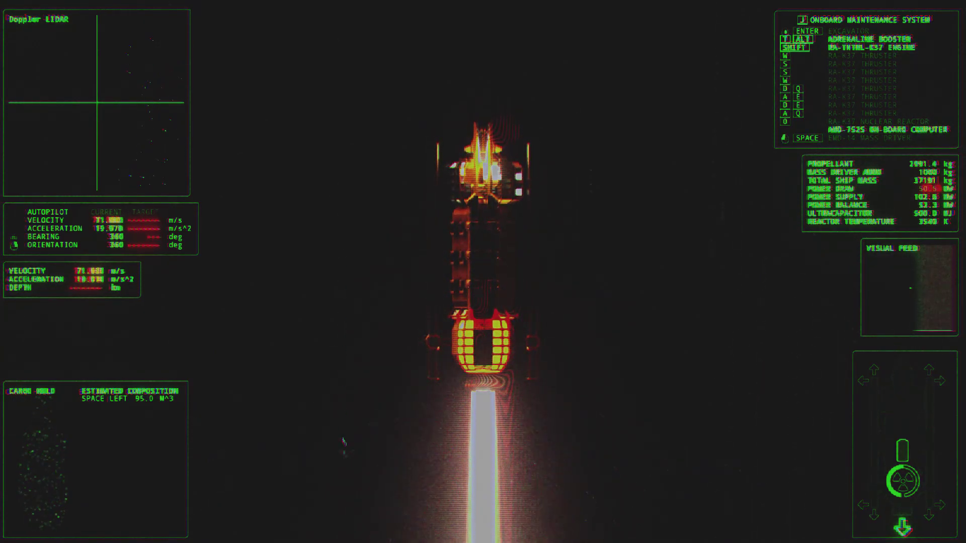
key("shift")
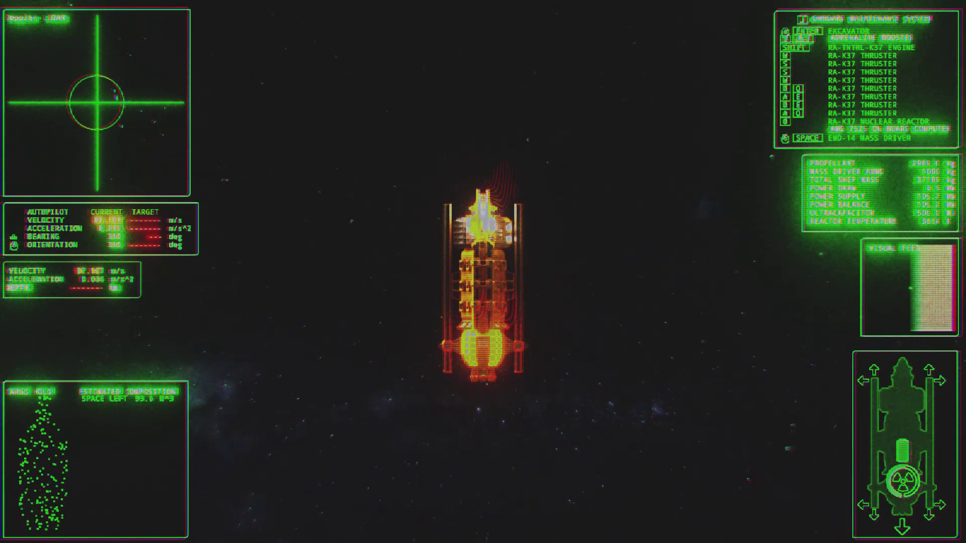
Step: Fire the forward RA-K37 thrusters to brake the ship to roughly 1 m/s
key("s")
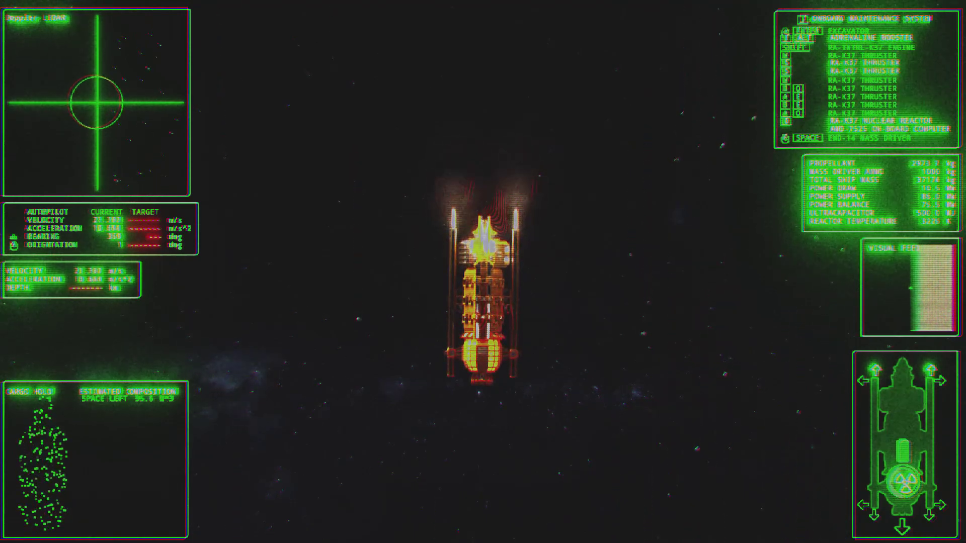
key("s")
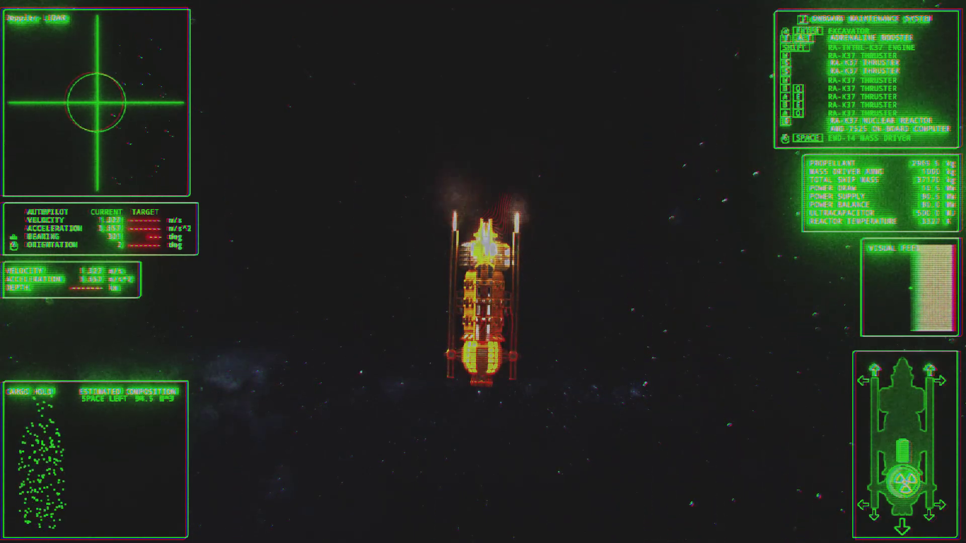